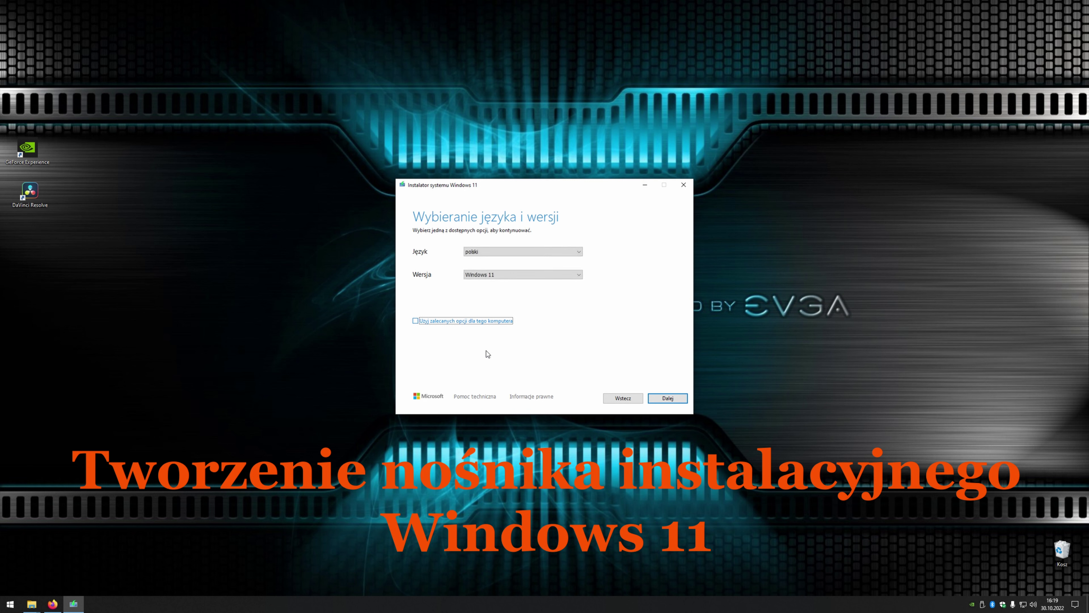
- Create Polish Windows 11 installation media on the ESD-USB (F:) flash drive and finish the media creation wizard
click(662, 400)
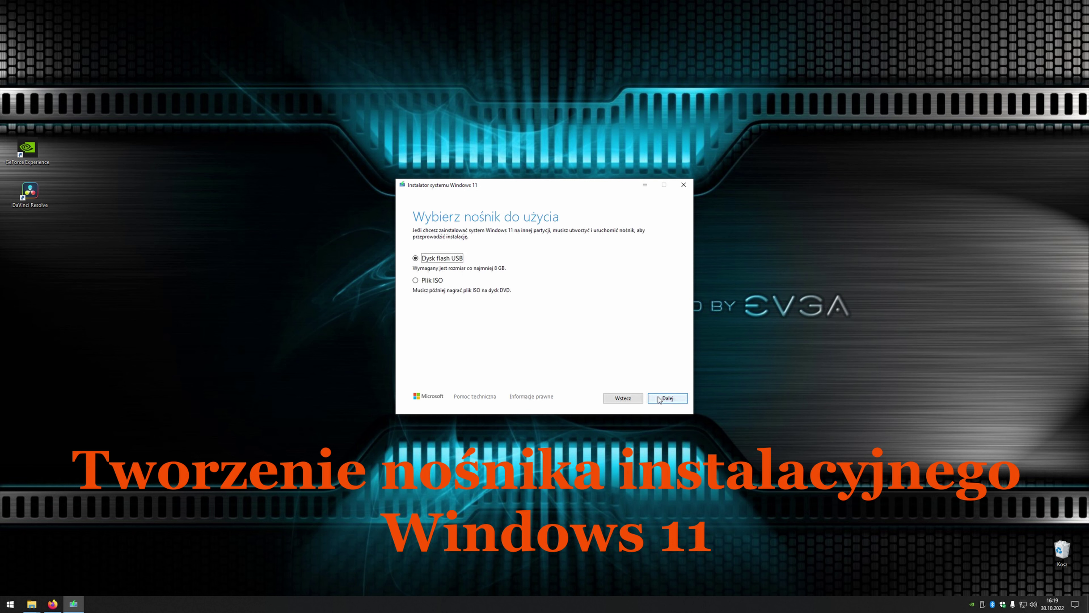
click(655, 399)
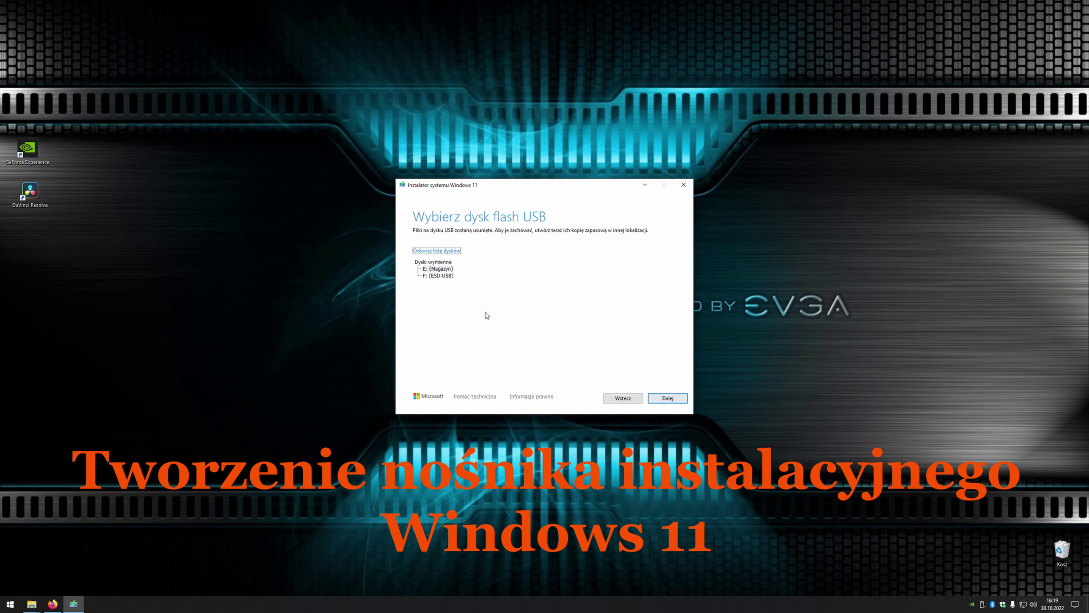
click(437, 276)
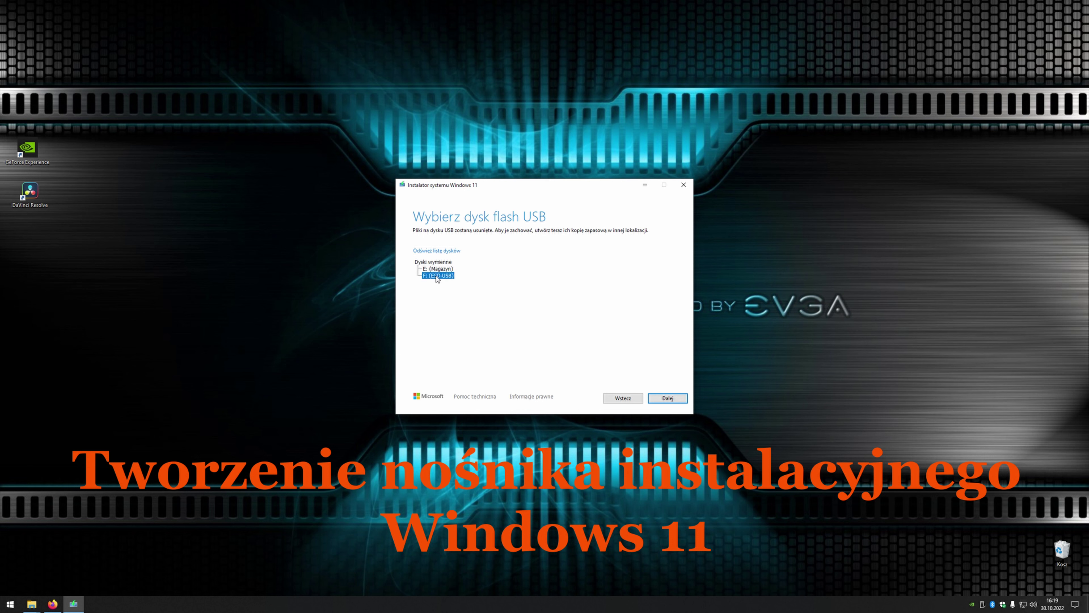
click(671, 398)
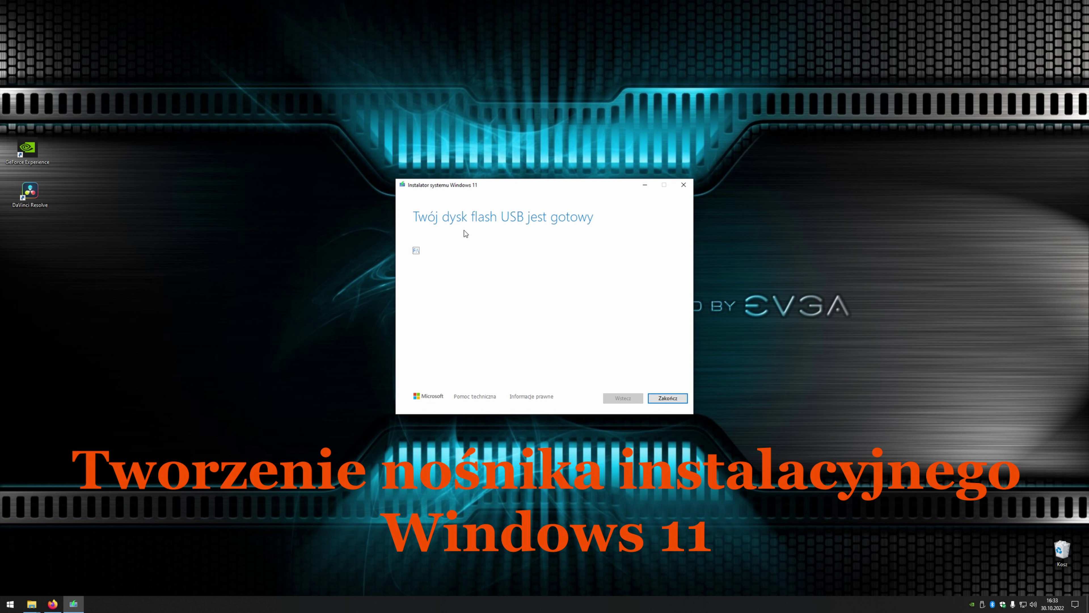
click(669, 399)
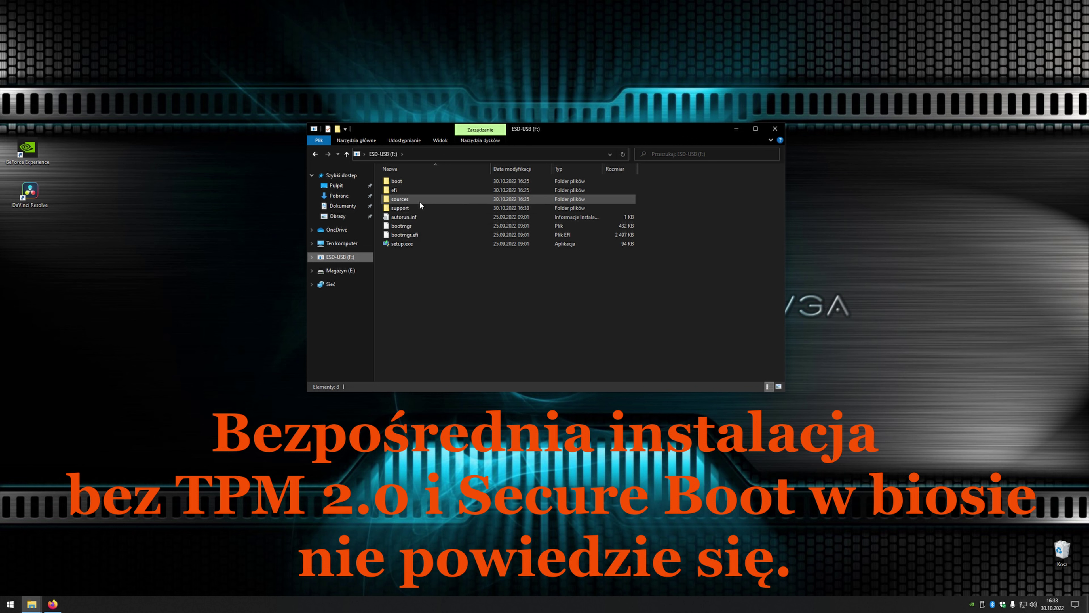
- Start setup.exe from the ESD-USB (F:) drive and minimise the drive's folder window
double_click(415, 243)
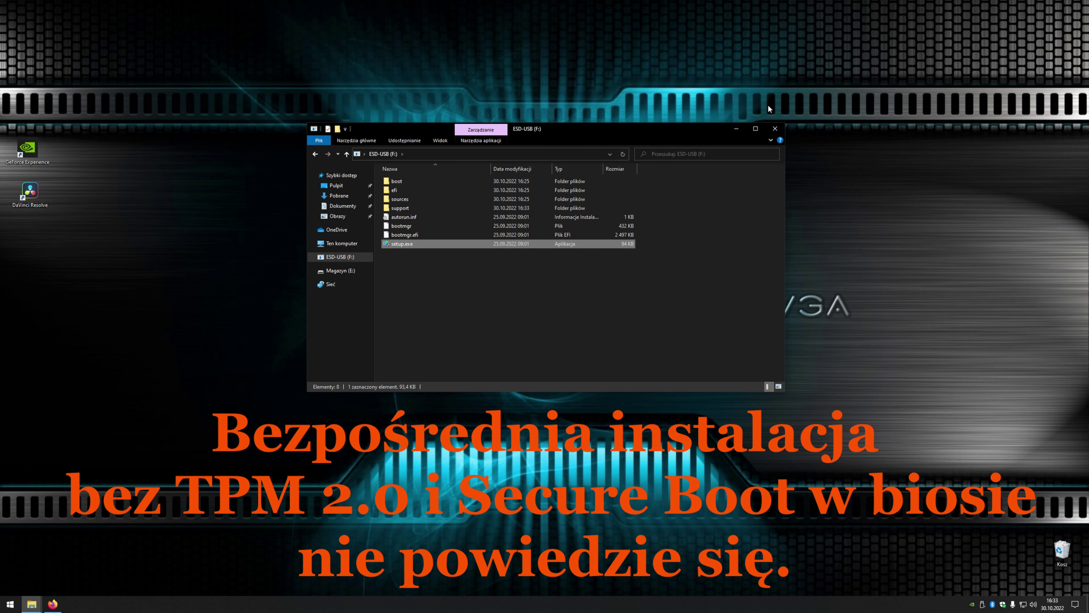
click(737, 130)
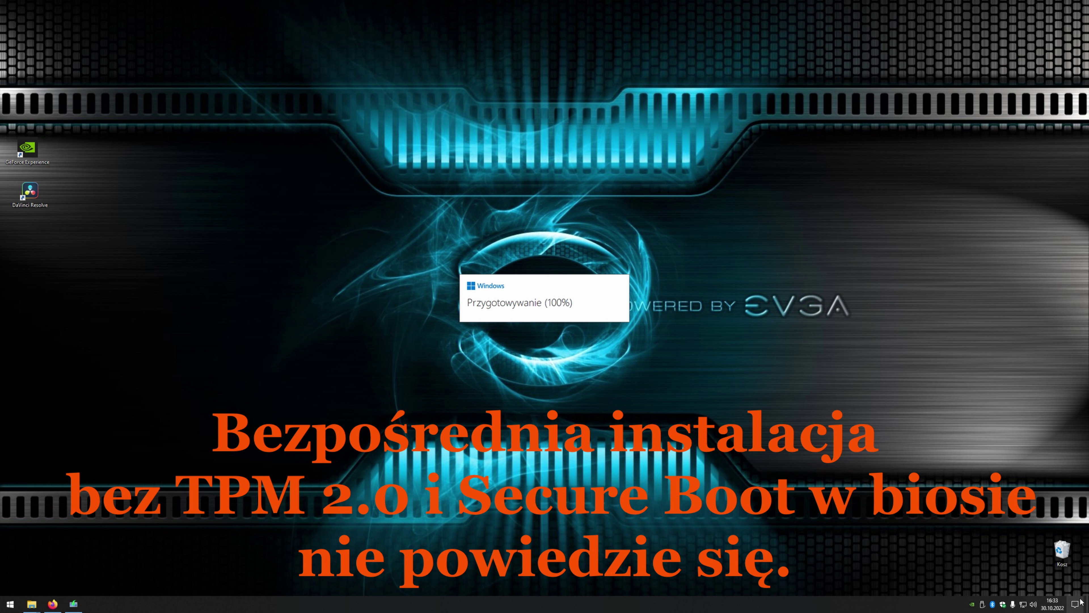
- Empty the Recycle Bin on the desktop and confirm the deletion
right_click(1062, 552)
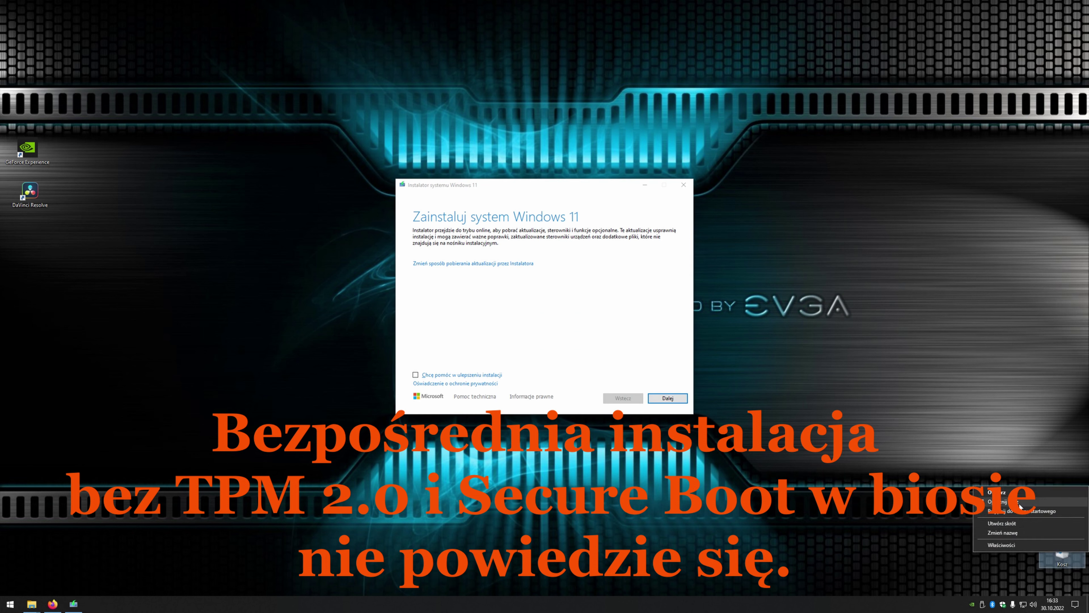
click(1003, 502)
click(586, 309)
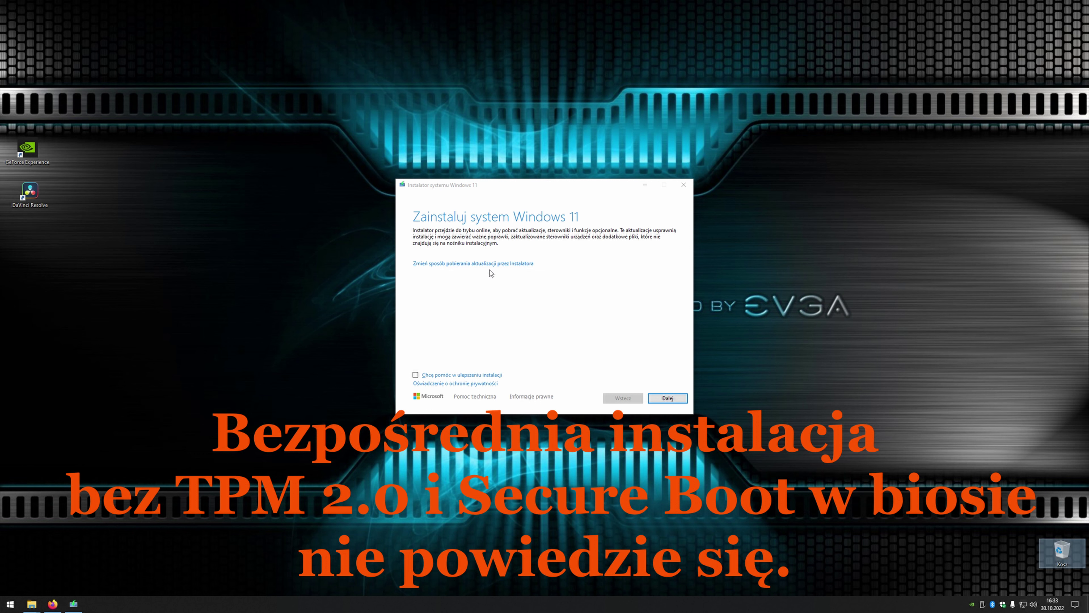
- Try to proceed with the Windows 11 installation with update downloads set to "Nie teraz", and cancel the installer
click(473, 264)
click(435, 304)
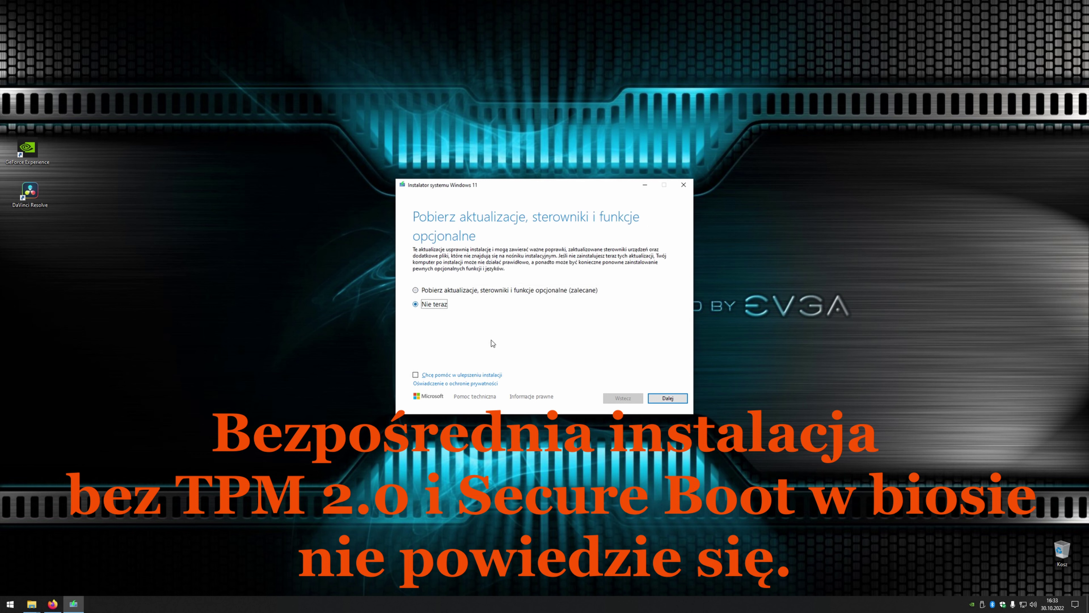
click(669, 398)
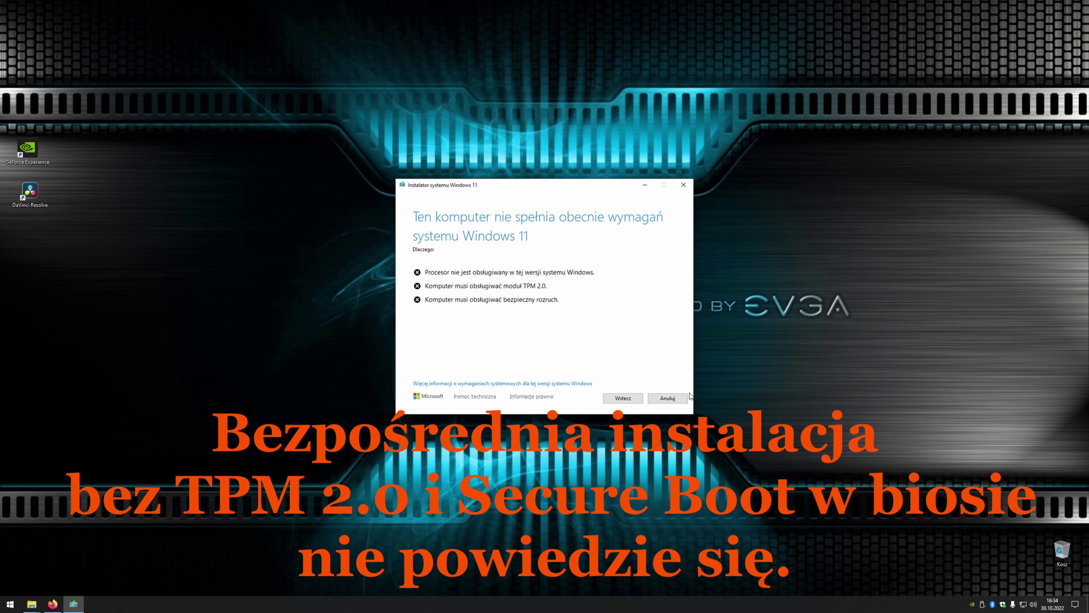
click(667, 399)
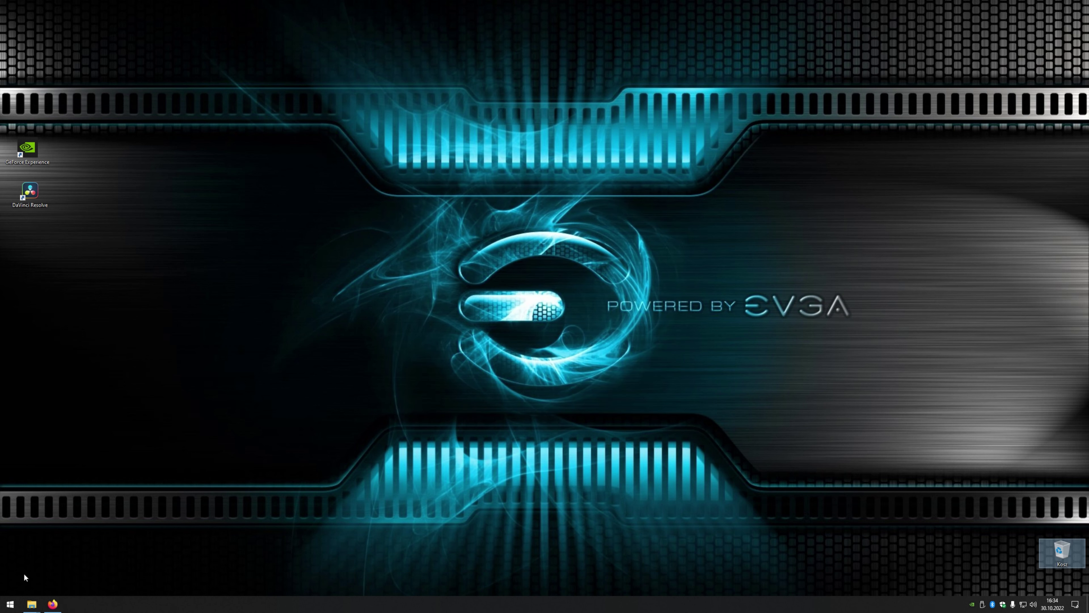
- Bring back the ESD-USB (F:) folder window and open its sources folder
mouse_move(31, 603)
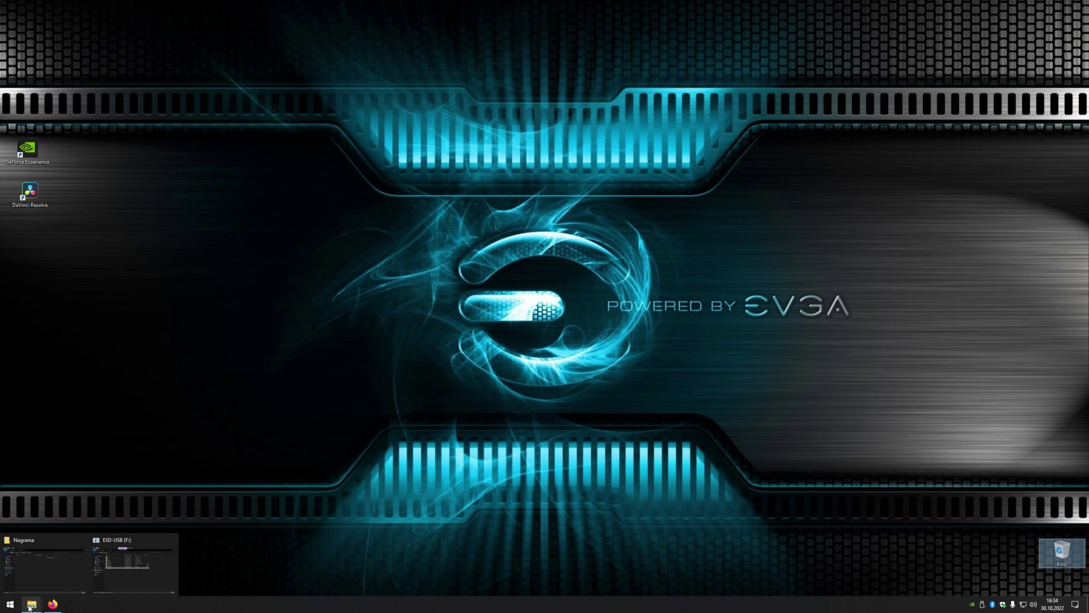
click(143, 537)
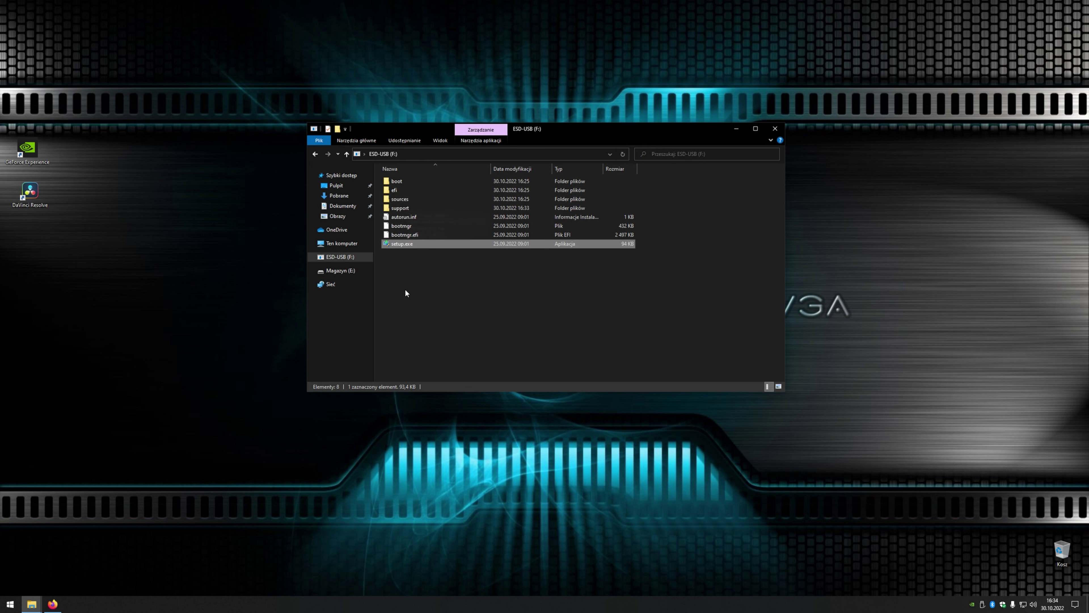
click(408, 316)
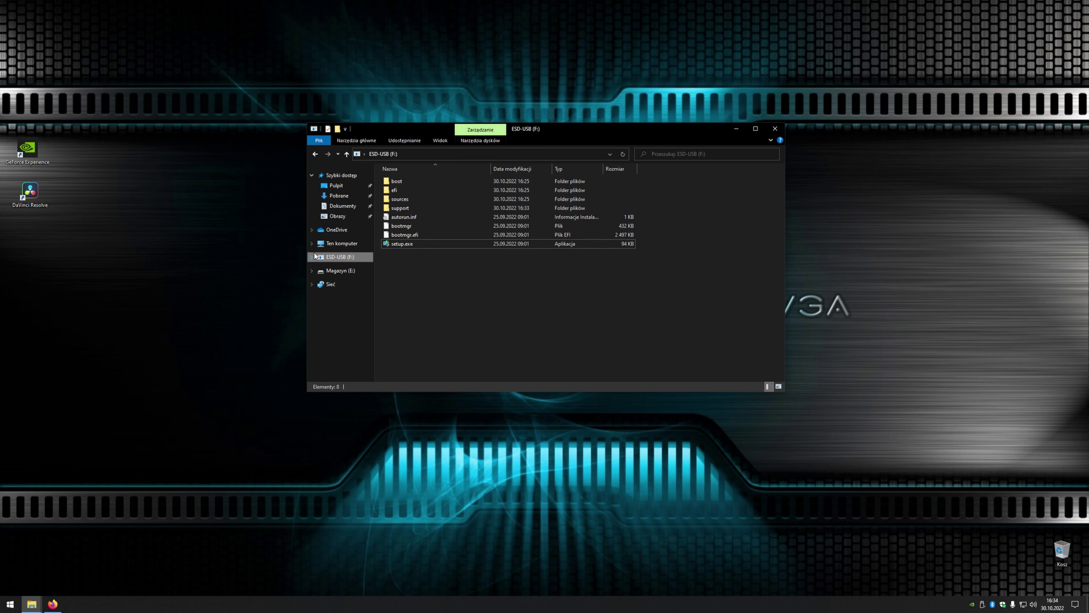
double_click(394, 201)
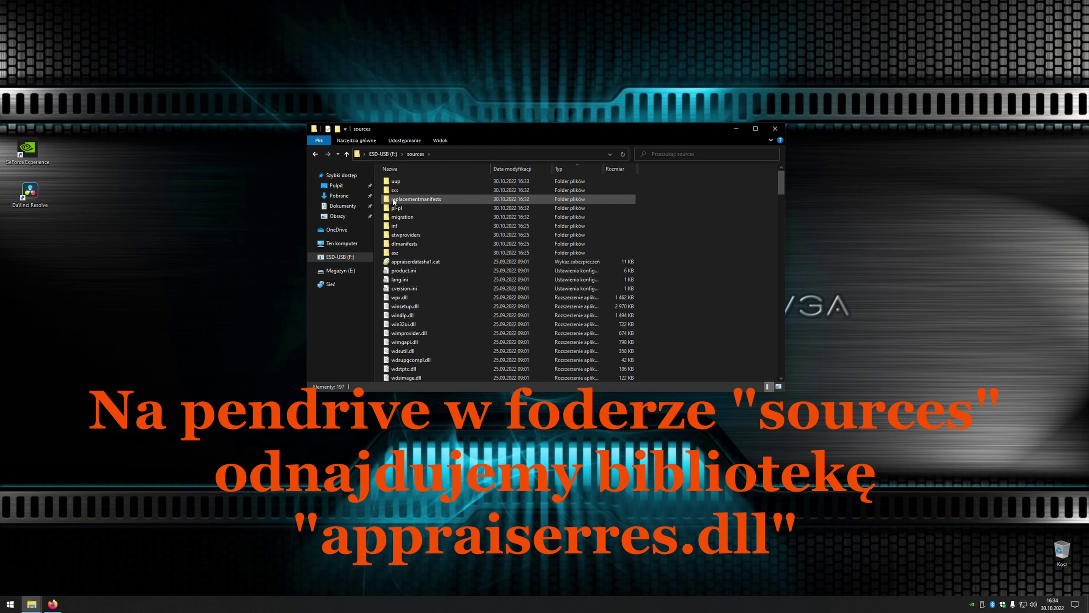
- Sort the sources folder's files by type and locate appraiserres.dll among the DLL files
click(589, 169)
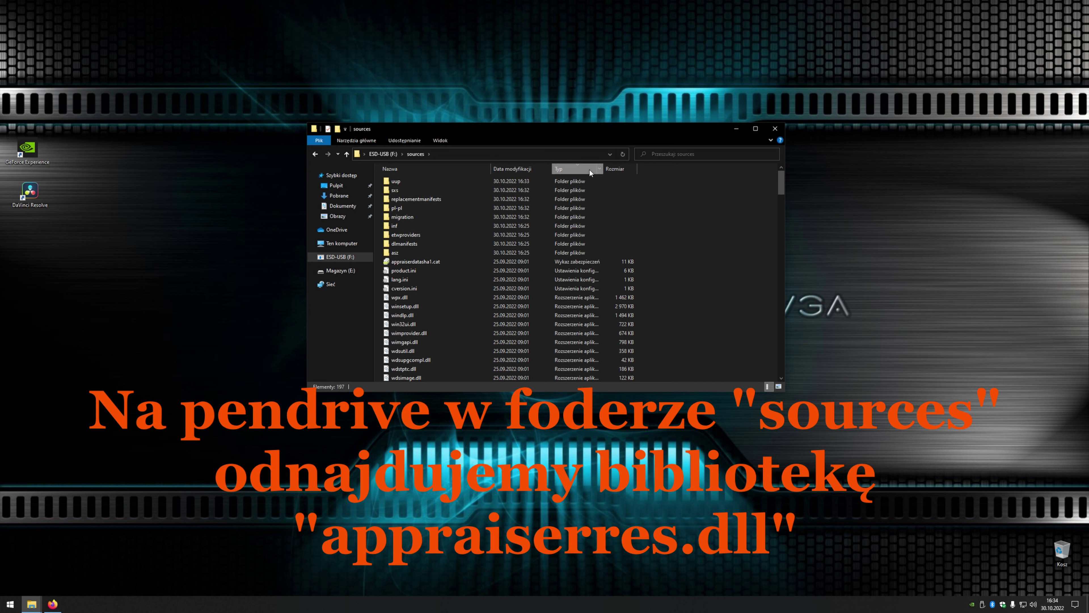
scroll(586, 208, down, 7)
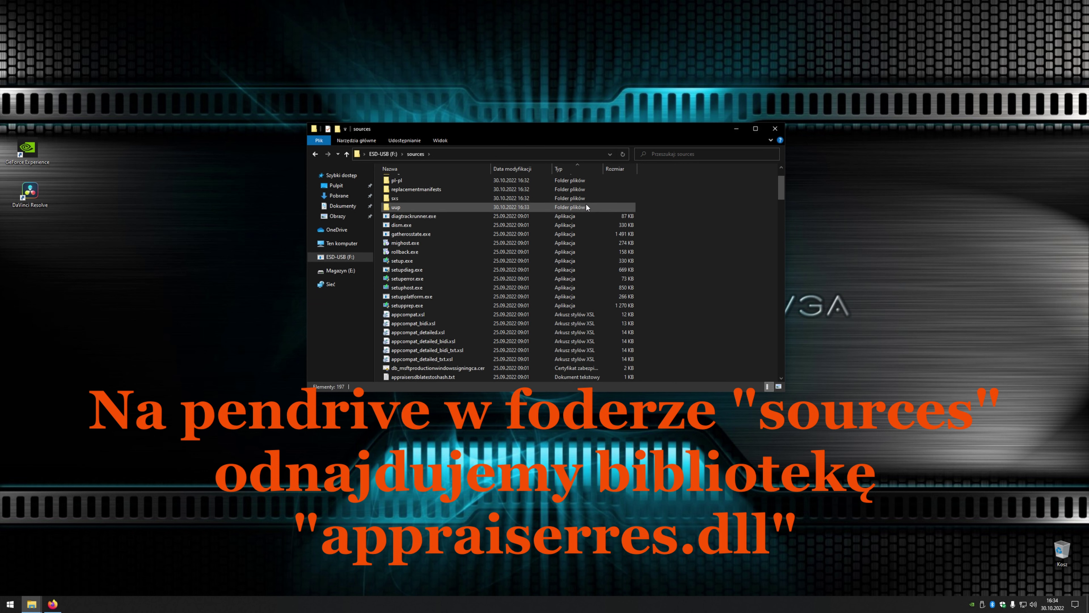
scroll(585, 217, down, 10)
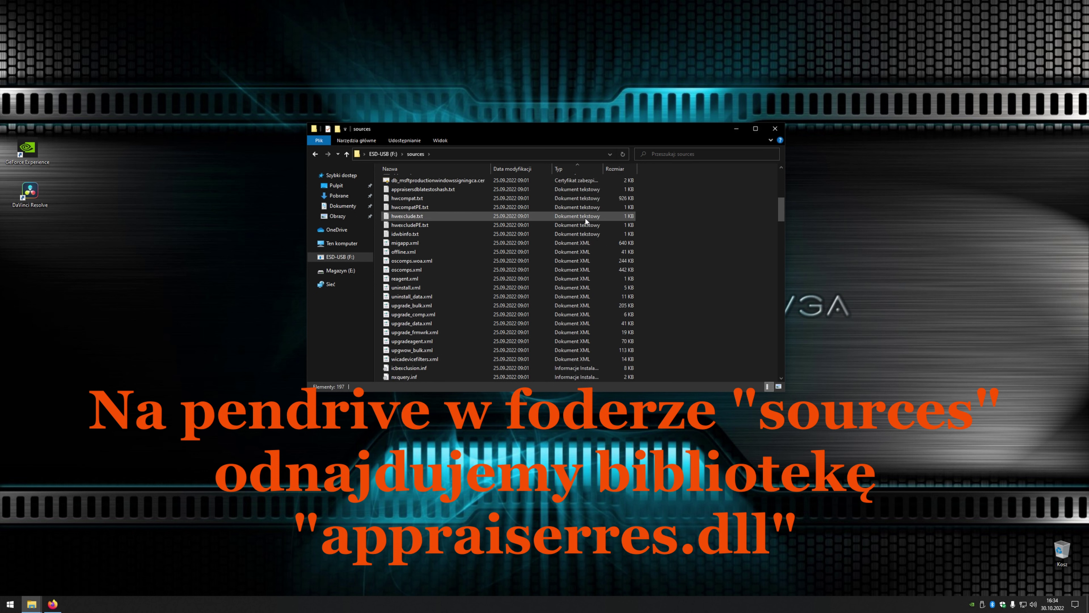
scroll(587, 224, down, 6)
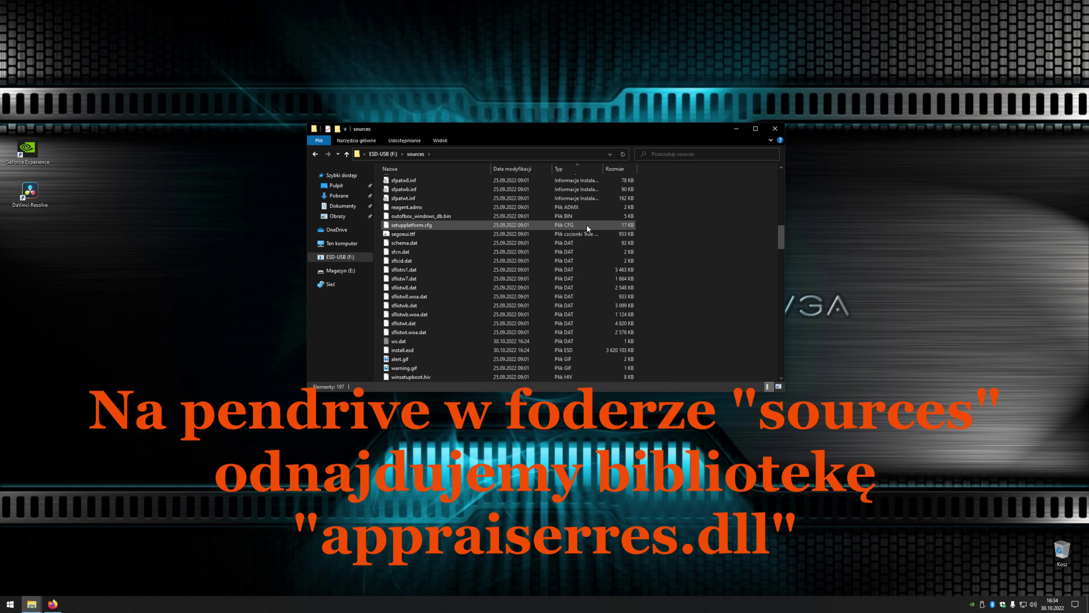
click(584, 166)
scroll(565, 214, down, 5)
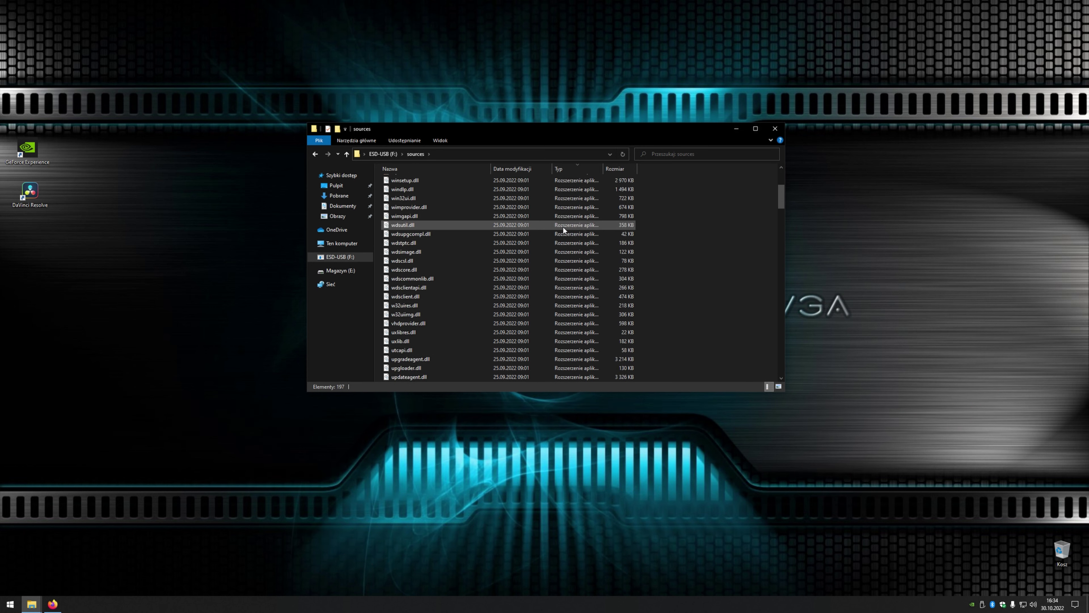
scroll(563, 230, down, 13)
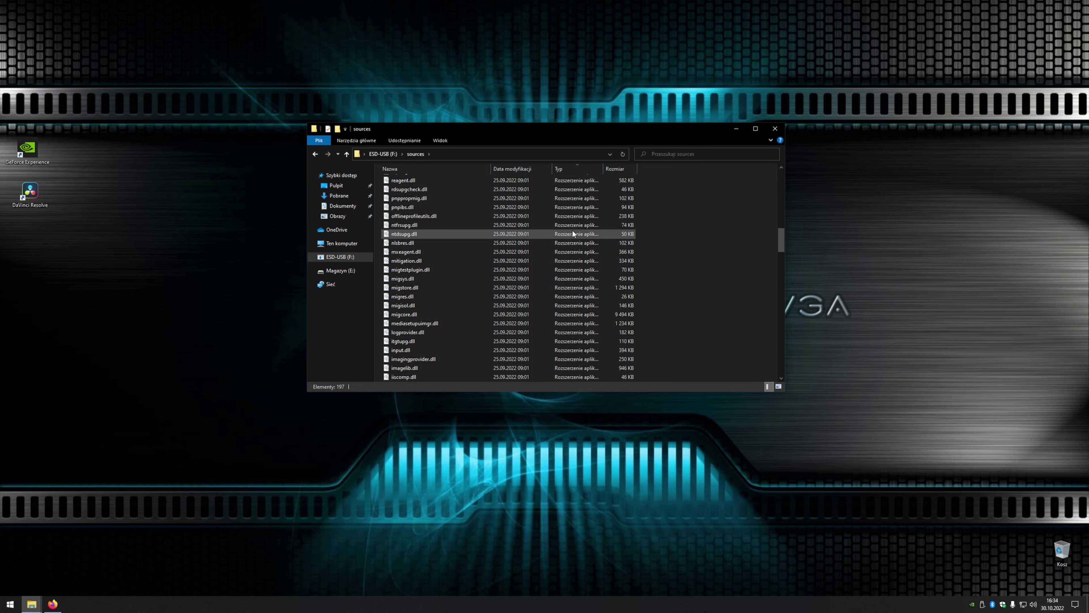
scroll(573, 234, down, 11)
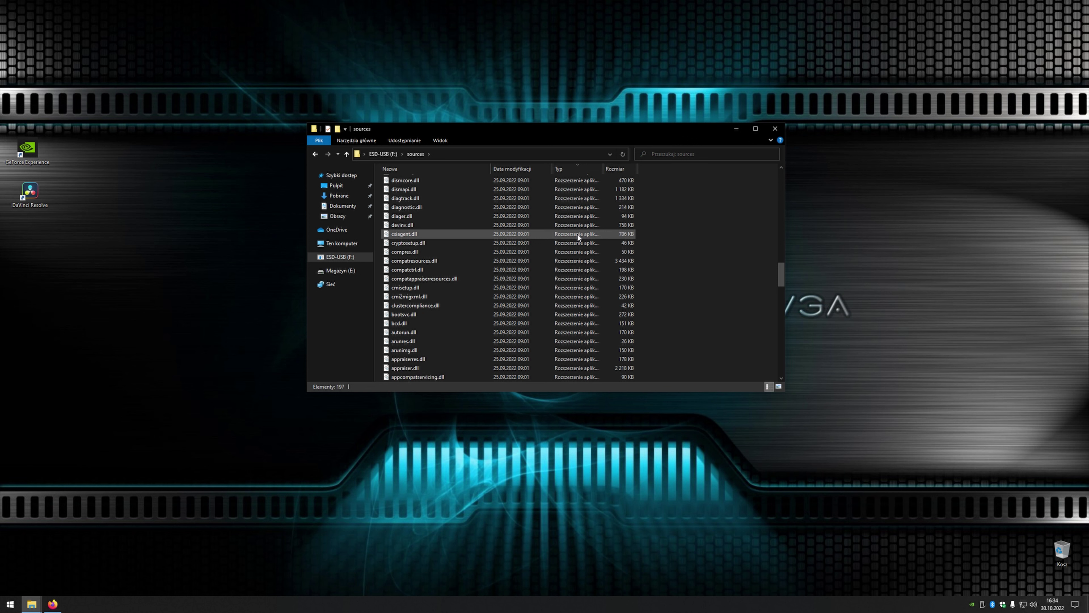
scroll(577, 235, down, 4)
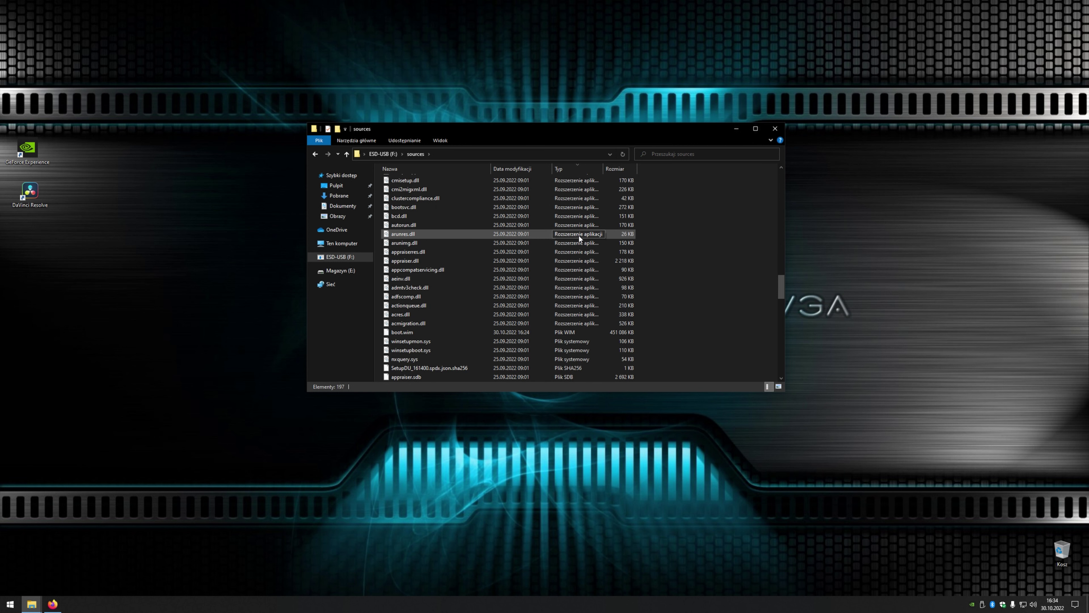
- Open appraiserres.dll with Notepad (Notatnik) despite the system file warning
right_click(422, 251)
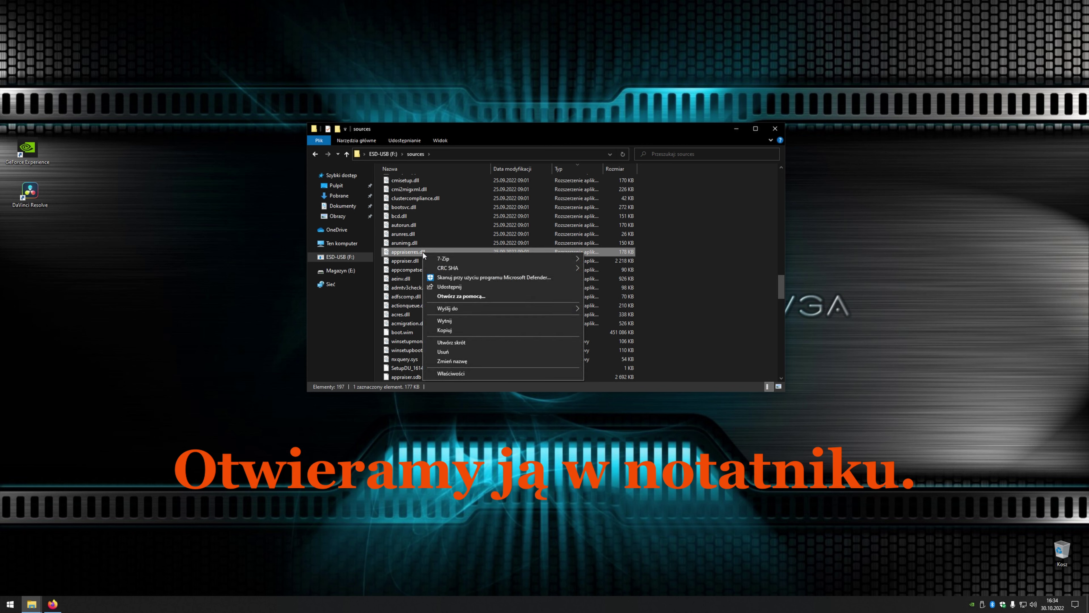
click(501, 295)
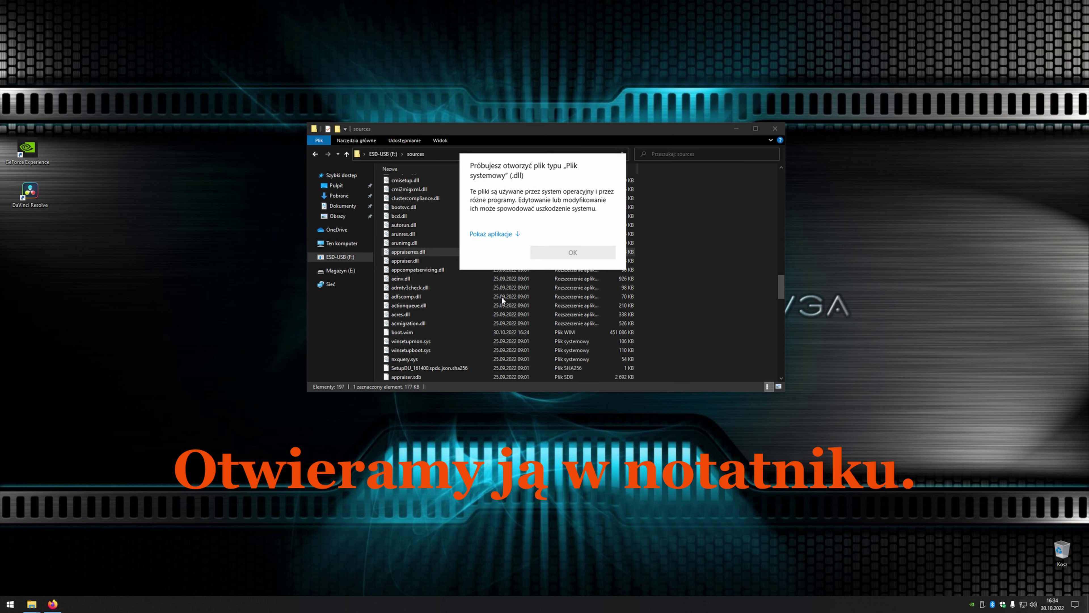
click(518, 235)
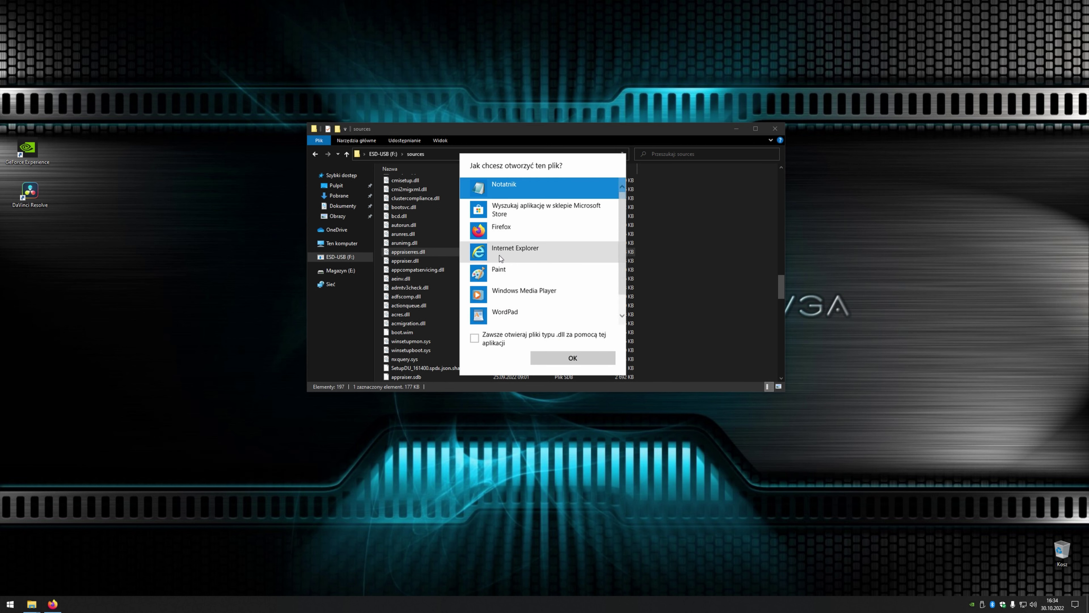
click(539, 356)
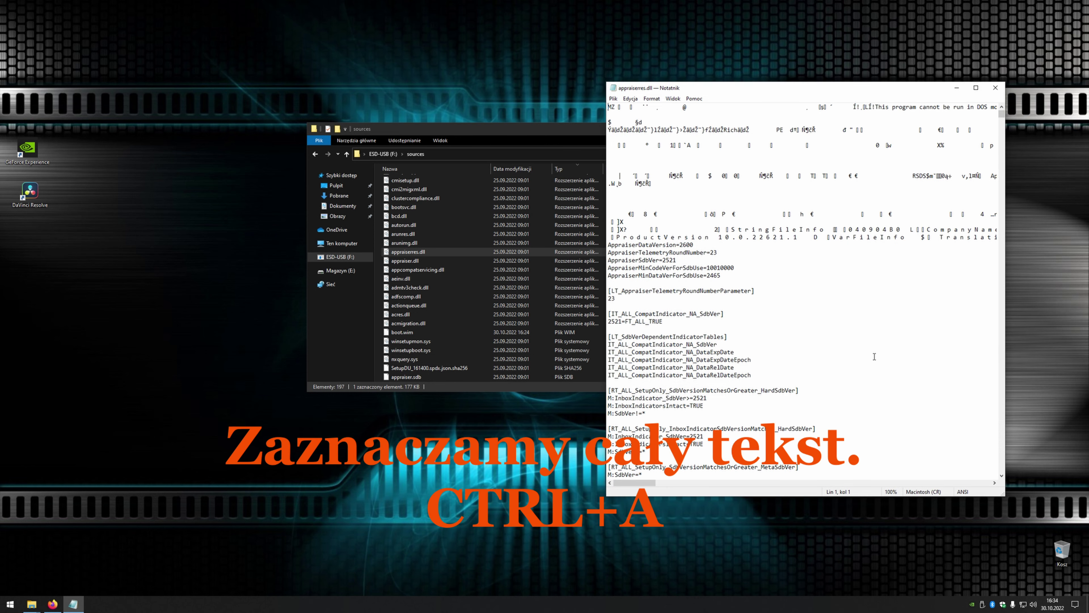
- Cut the entire text out of appraiserres.dll, then close the file and save the changes
click(871, 358)
key(ctrl+a)
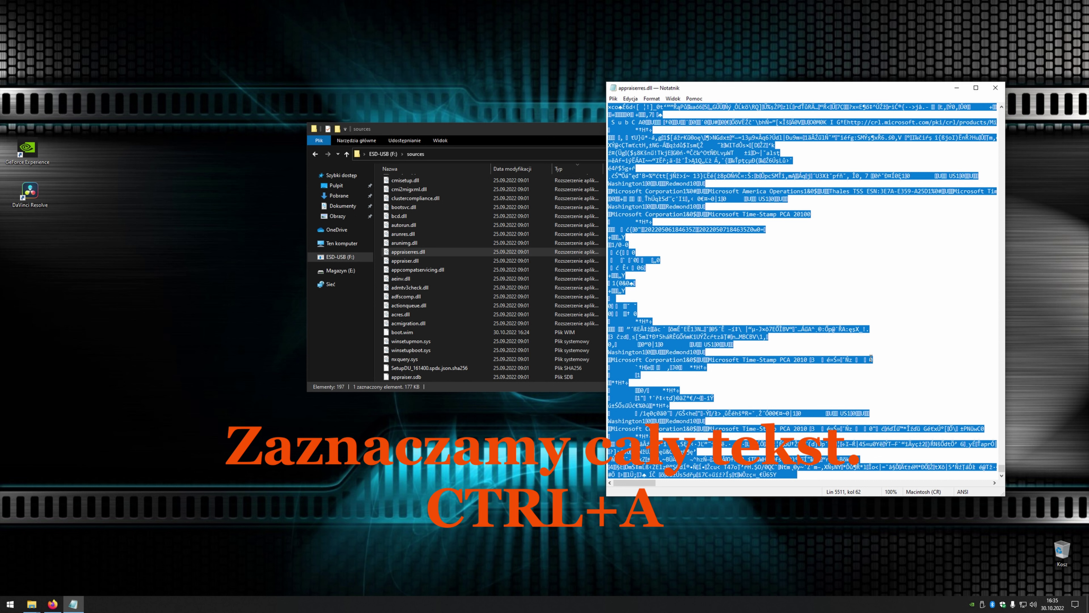
key(ctrl+x)
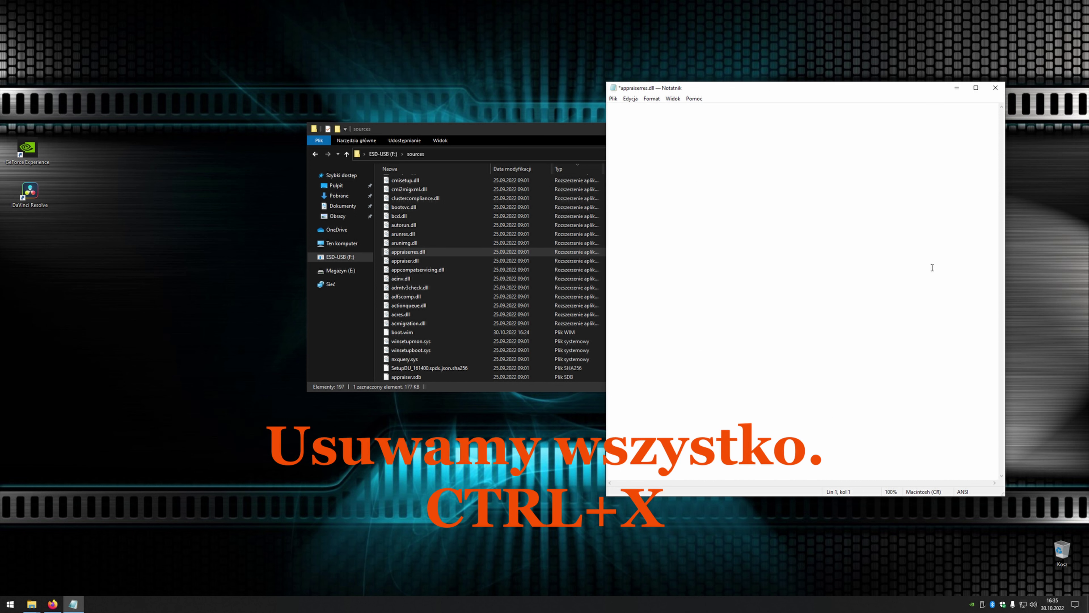
click(995, 88)
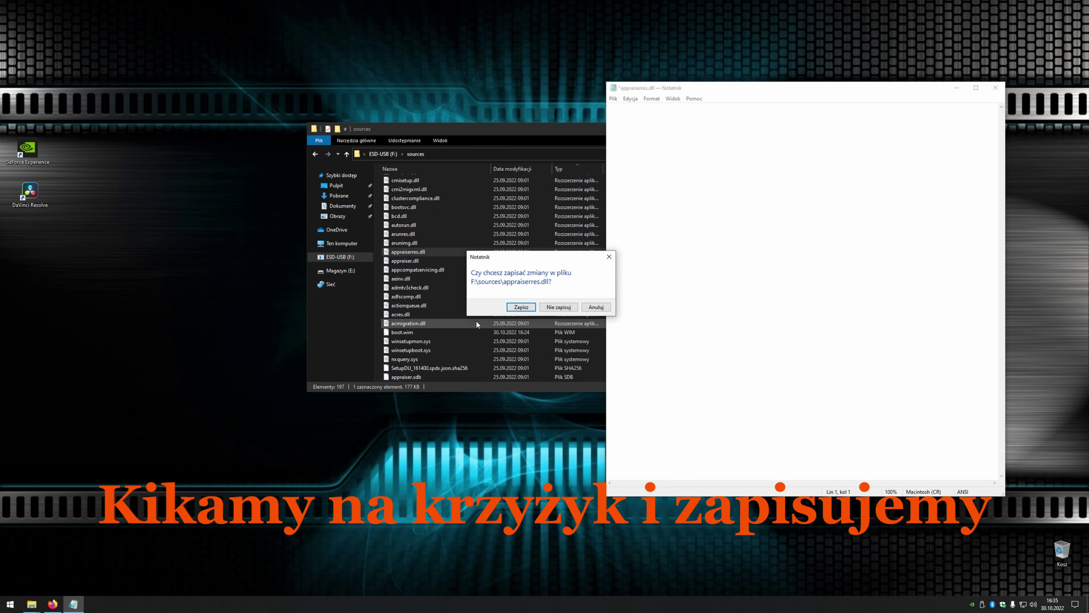
click(519, 309)
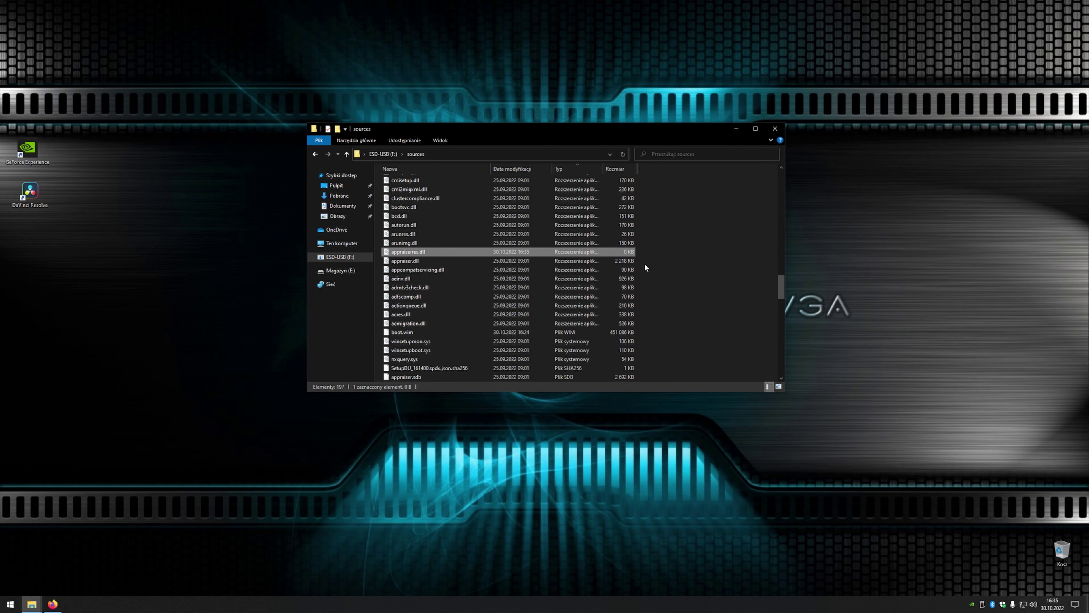
- Run setup.exe from the root of the ESD-USB (F:) drive and close the folder window
click(340, 259)
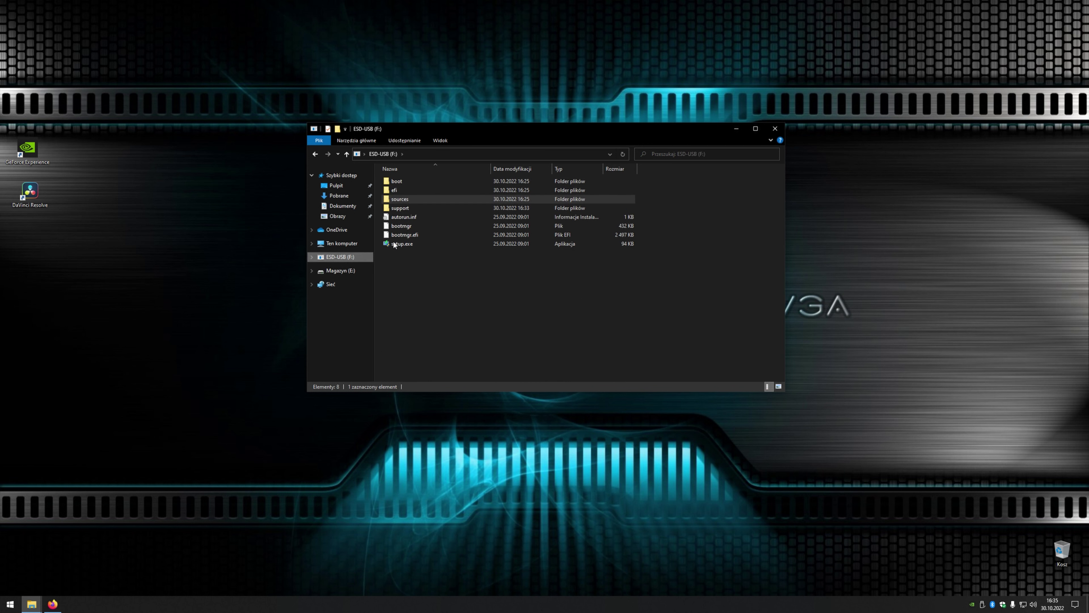
double_click(406, 244)
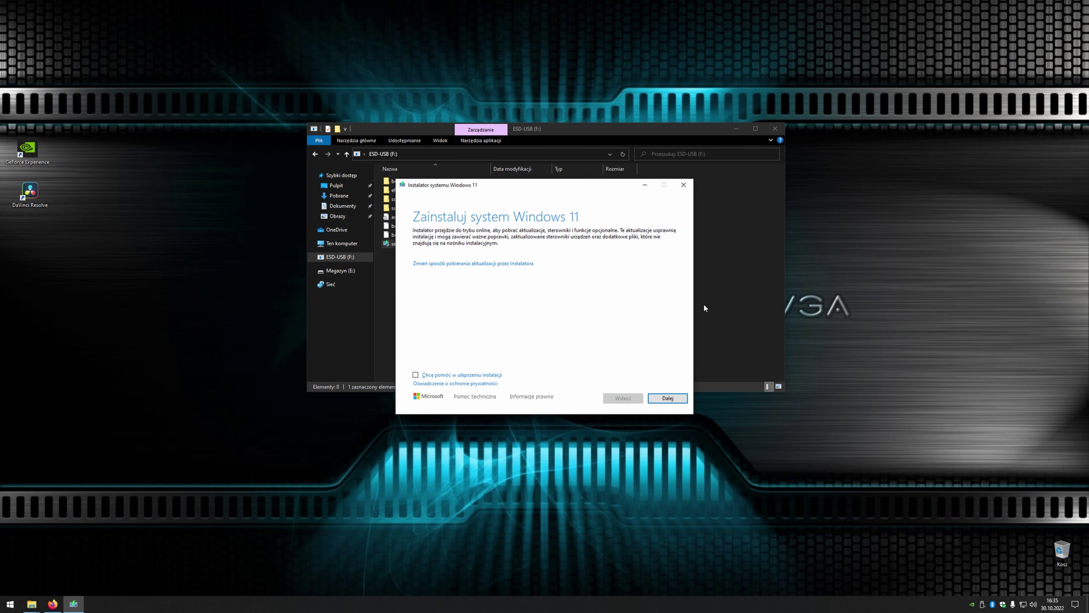
click(782, 133)
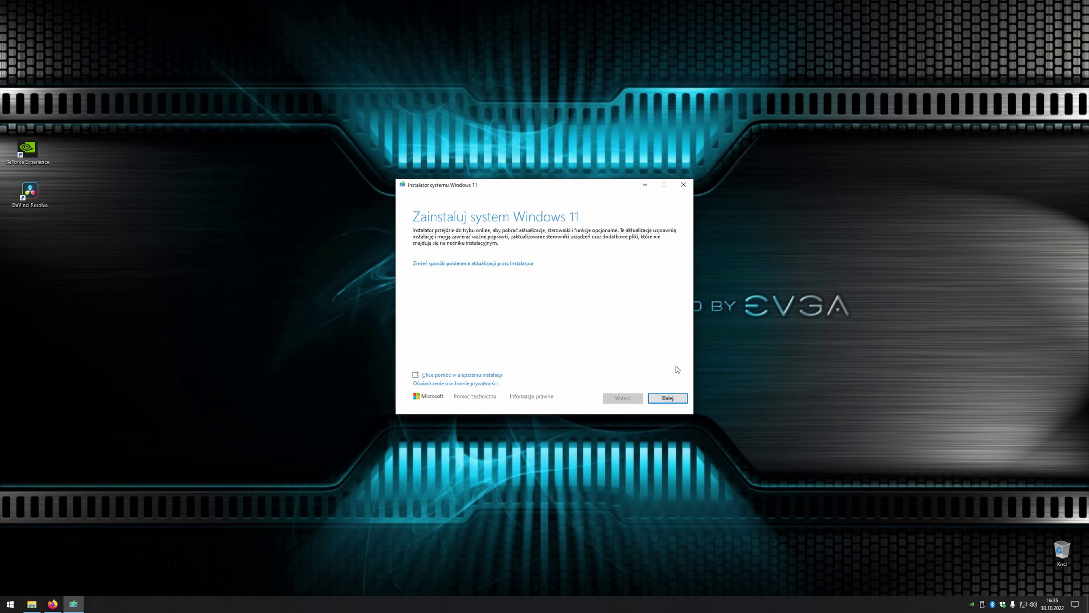
- Set the installer's update download option to "Nie teraz", continue, and accept the licence terms
click(459, 263)
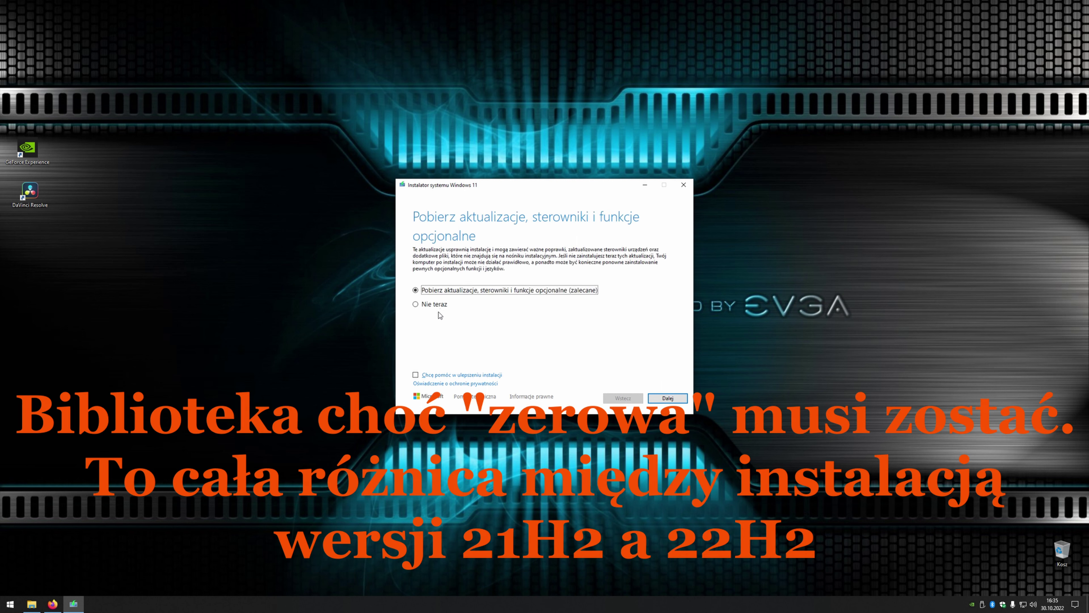
click(442, 304)
click(678, 399)
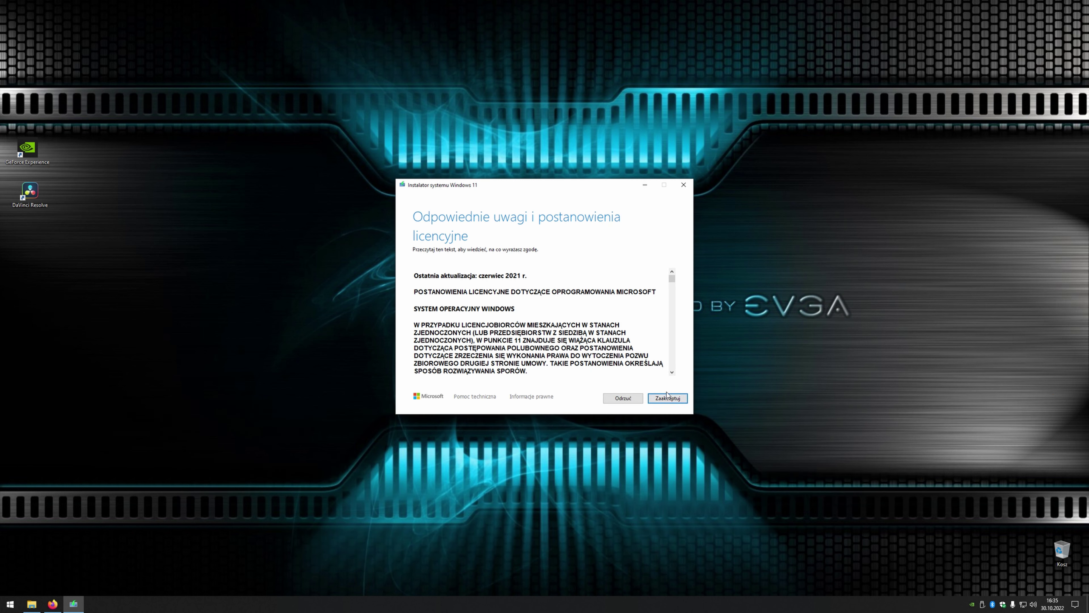
click(670, 397)
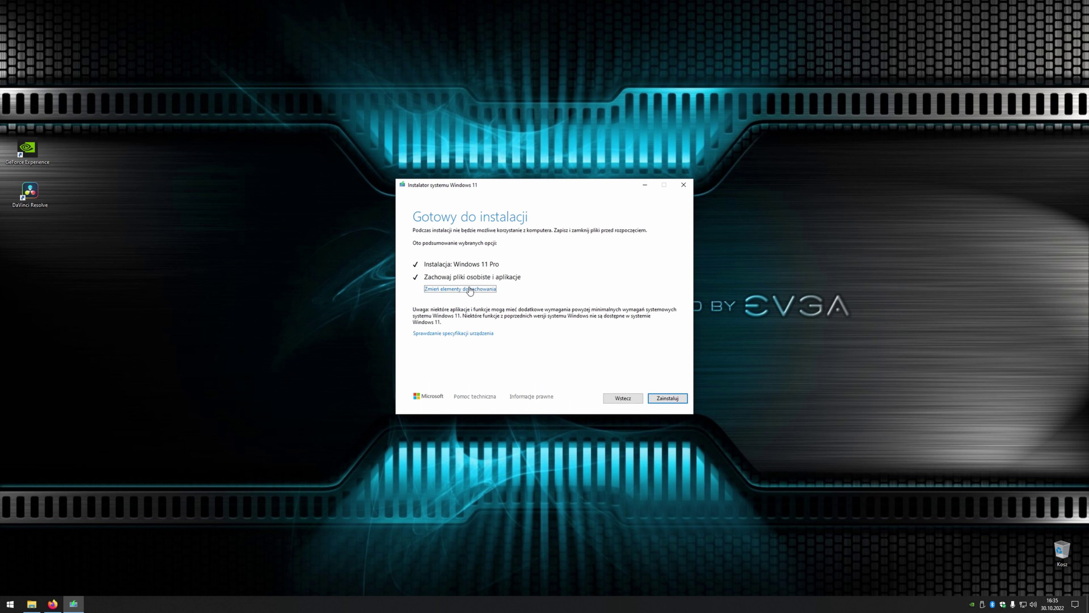
- Review the options for what to keep, choose "Zachowaj pliki osobiste i aplikacje", and continue the installation
click(468, 289)
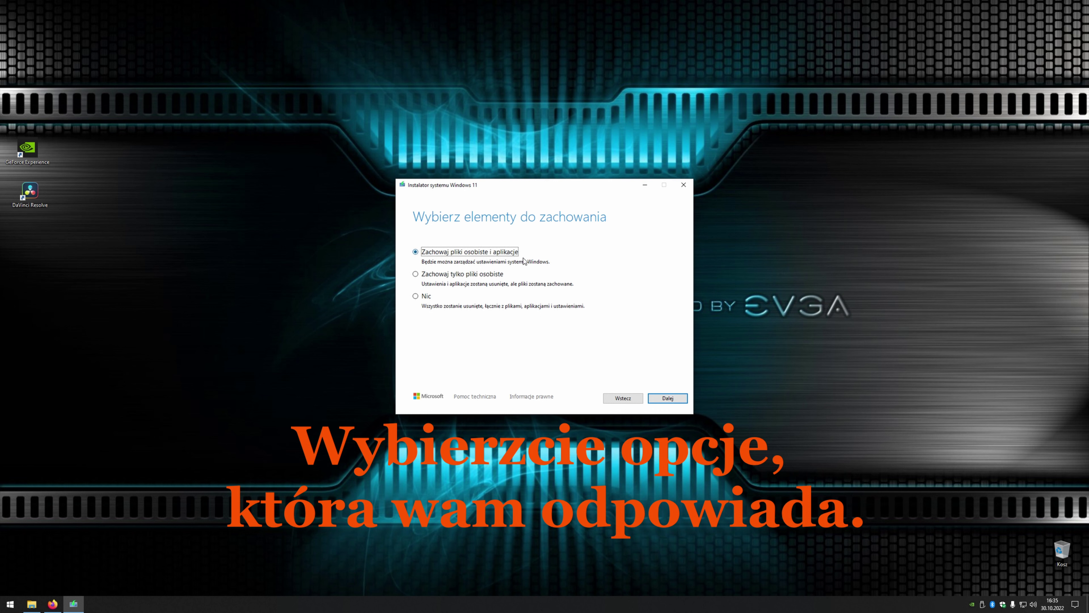
click(416, 275)
click(416, 297)
click(416, 275)
click(415, 252)
click(679, 399)
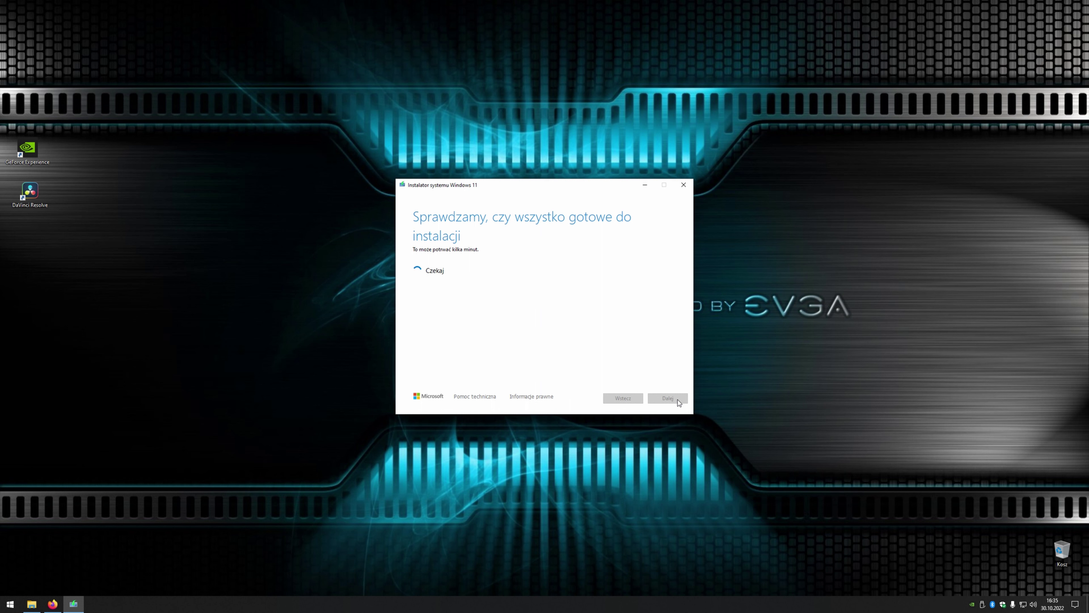